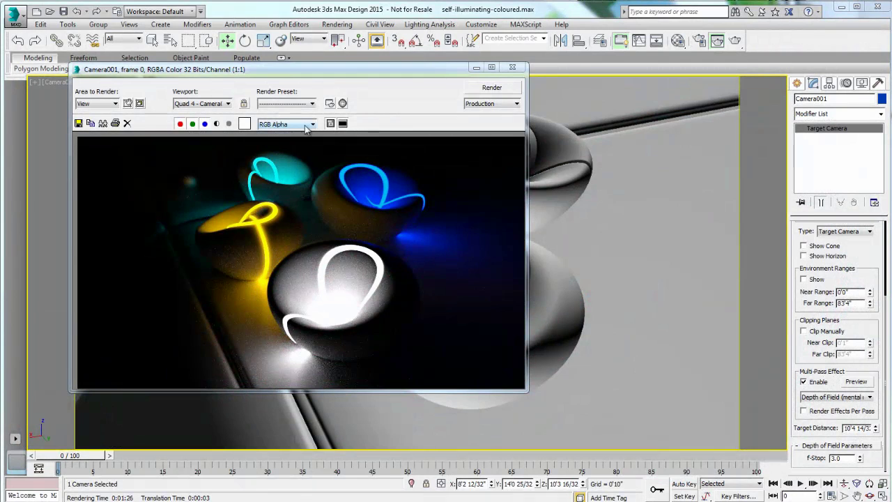
- Shift the rendered frame window up-left and make a clone of the Camera001 render
drag(294, 71, 254, 60)
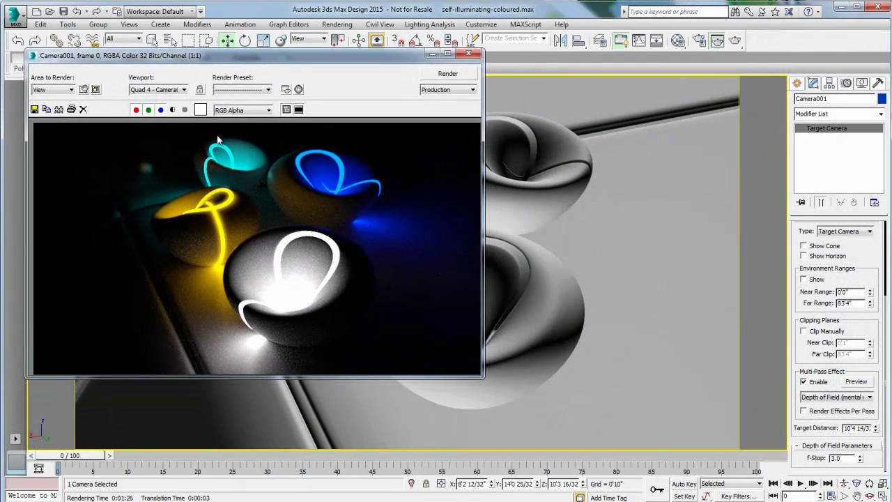
click(60, 109)
- Place the cloned render to the right and copy the original rendered image
drag(427, 170, 507, 157)
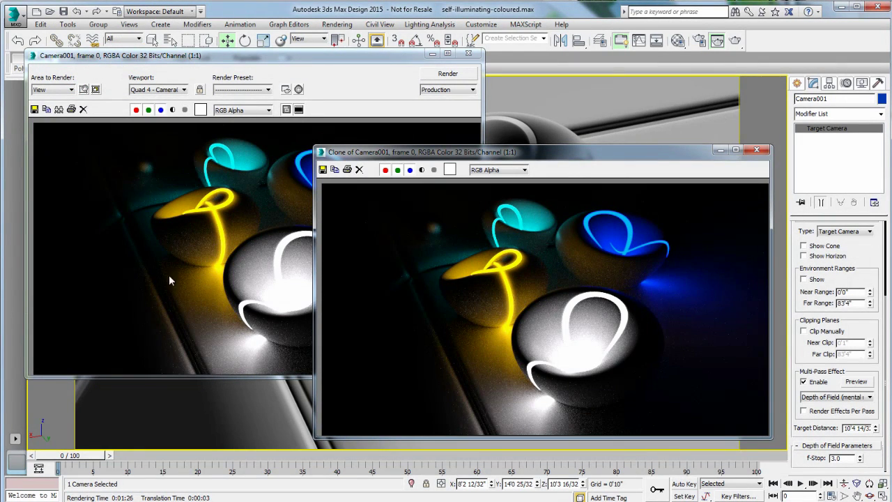
click(46, 111)
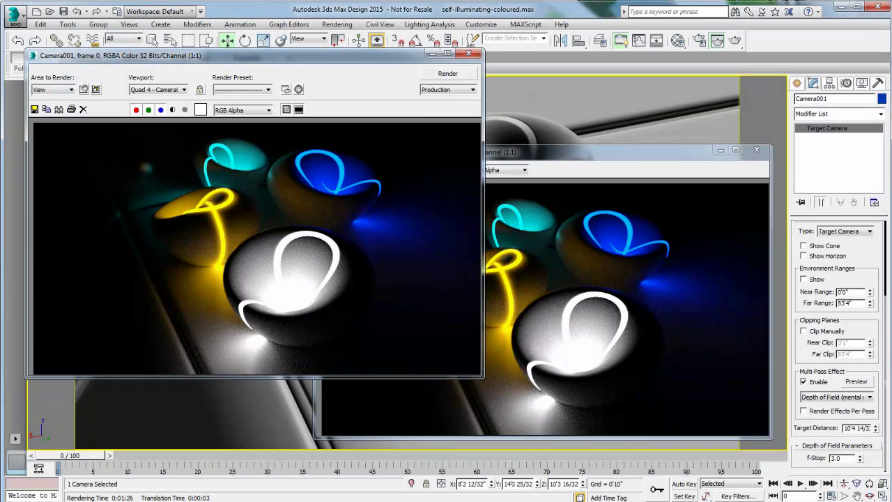
- Paste the copied glowing-balls render at the top of the Word page, then go back to 3ds Max
key(alt+Tab)
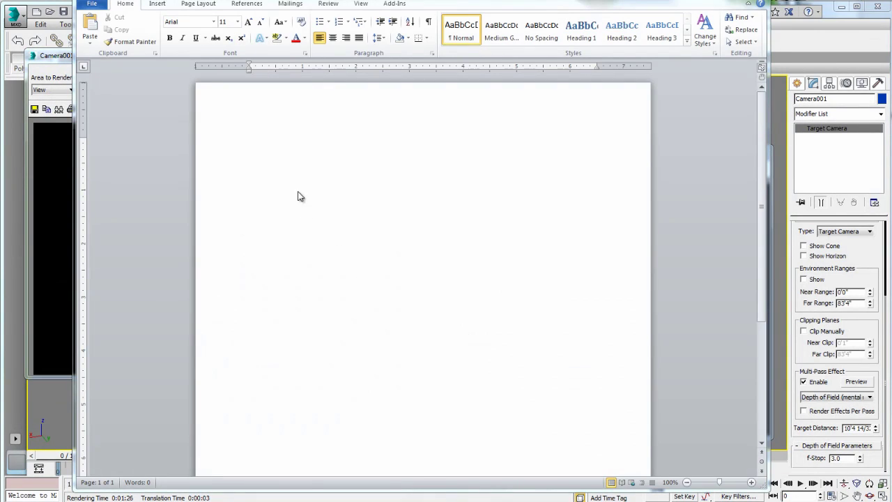
click(288, 170)
key(ctrl+v)
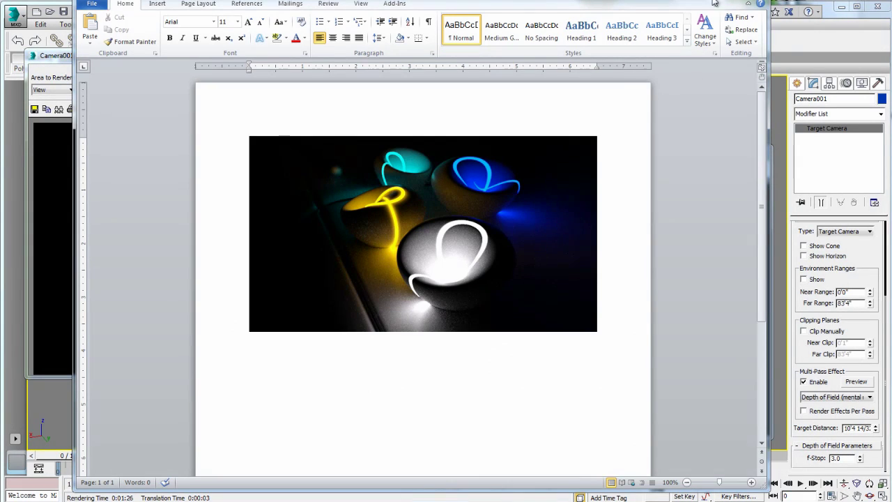
key(alt+Tab)
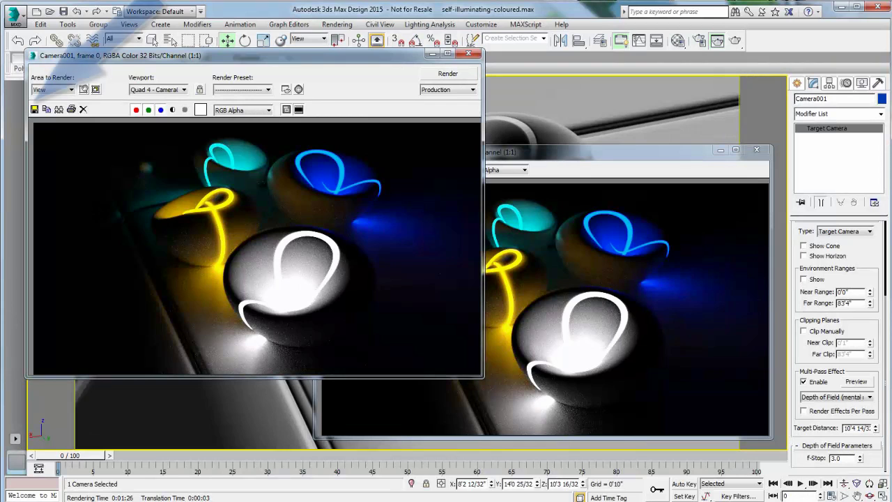
- Save the render as JPEG 'Ball-option01' in renderoutput and close the cloned frame window
click(34, 110)
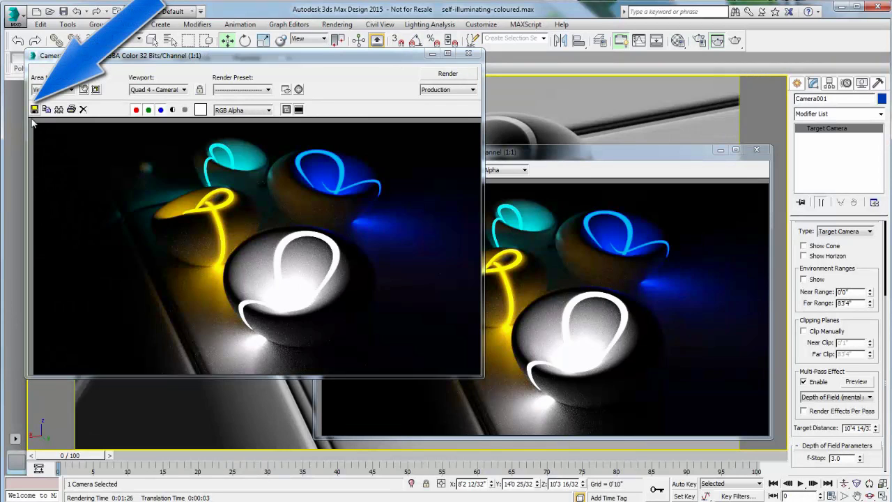
text(-option01)
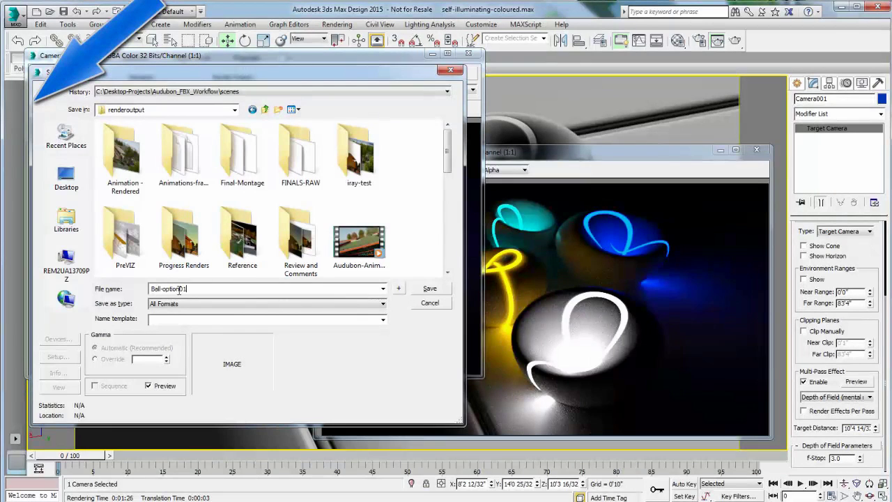
click(293, 304)
click(282, 358)
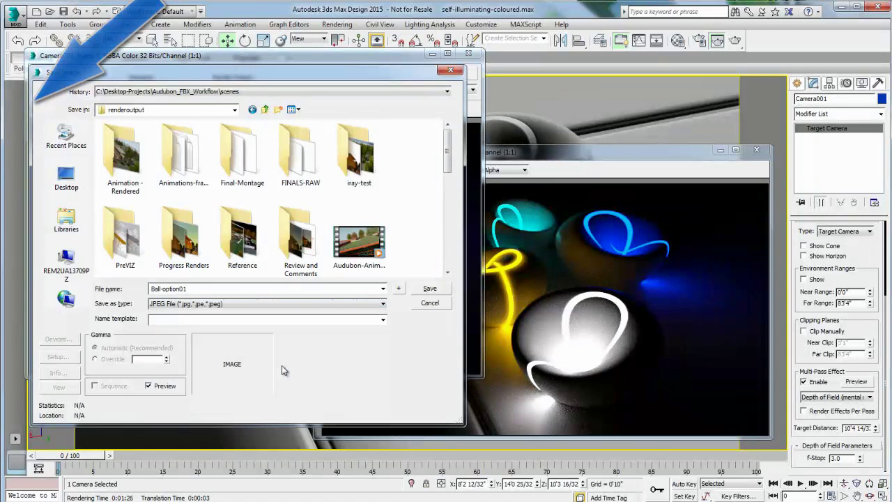
click(430, 287)
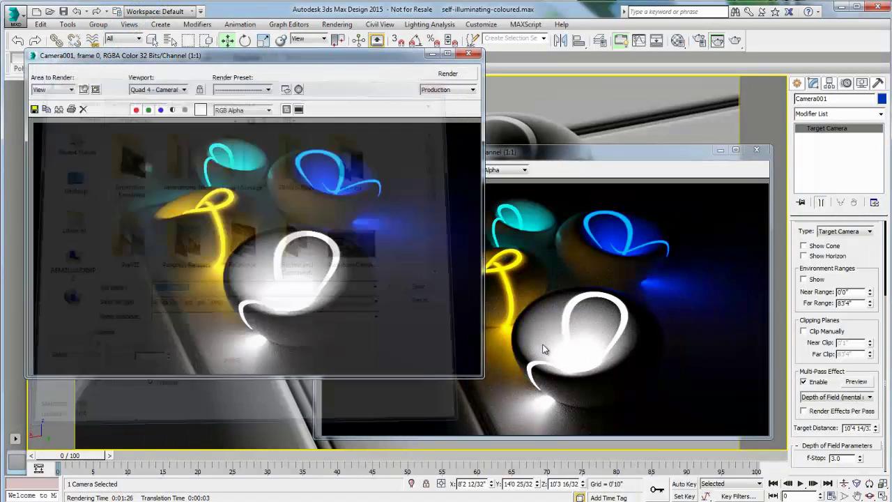
click(221, 312)
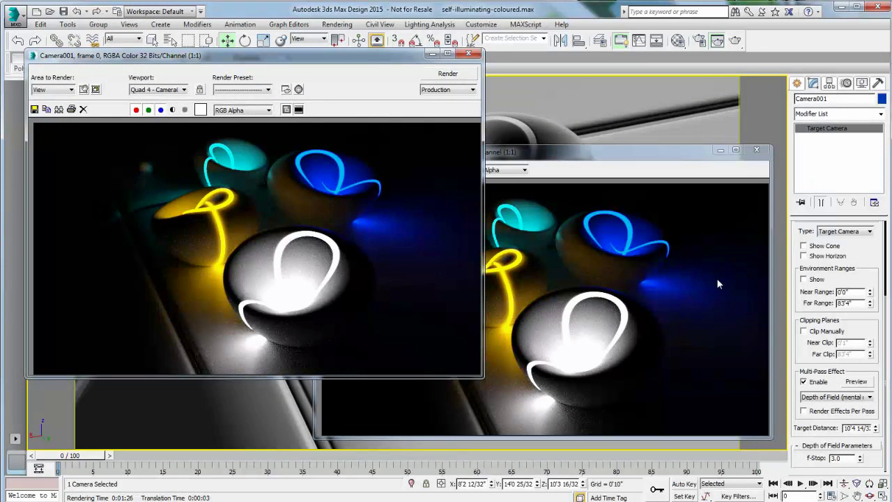
click(759, 151)
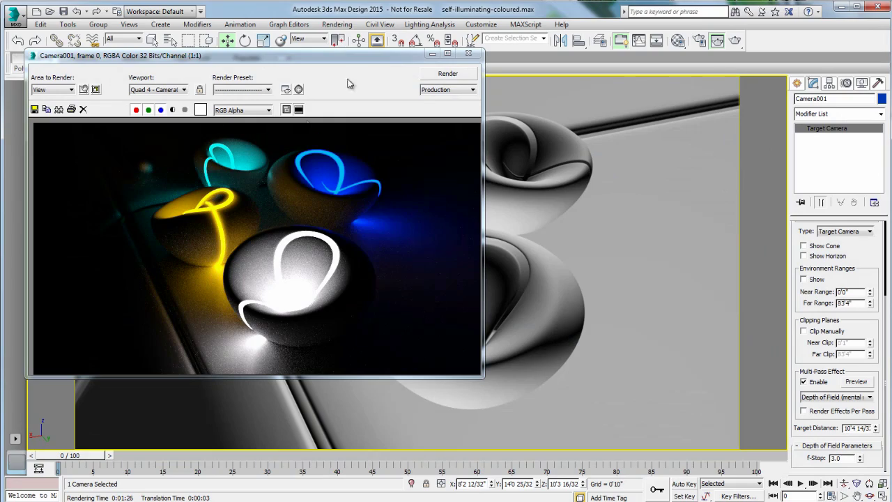
- Load the last 800x450 render into RAM Player channel A, then minimize the player and frame window
click(337, 25)
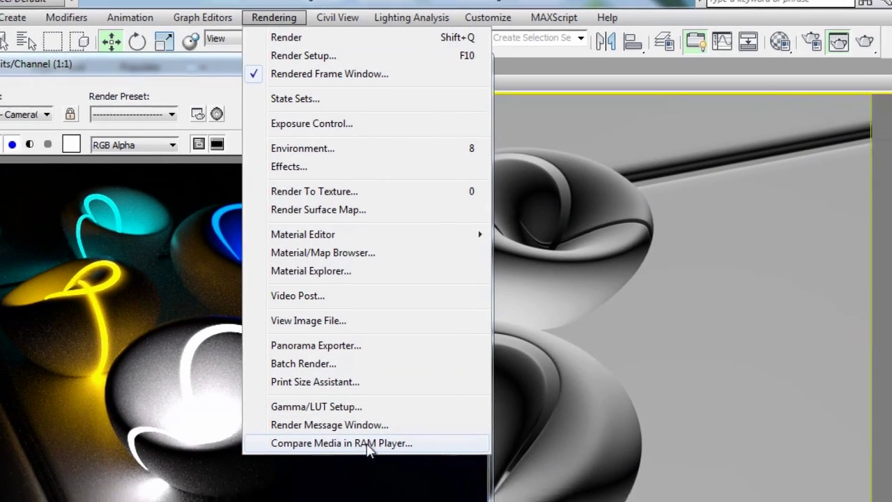
click(414, 463)
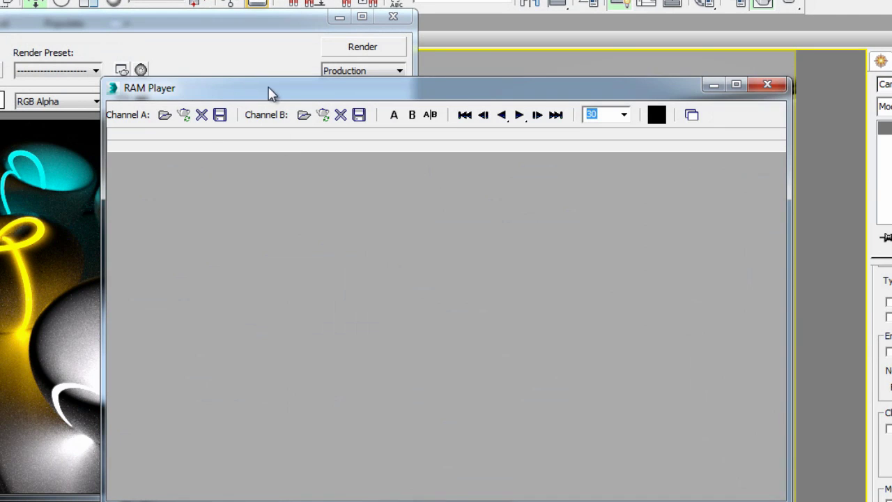
drag(270, 92, 400, 104)
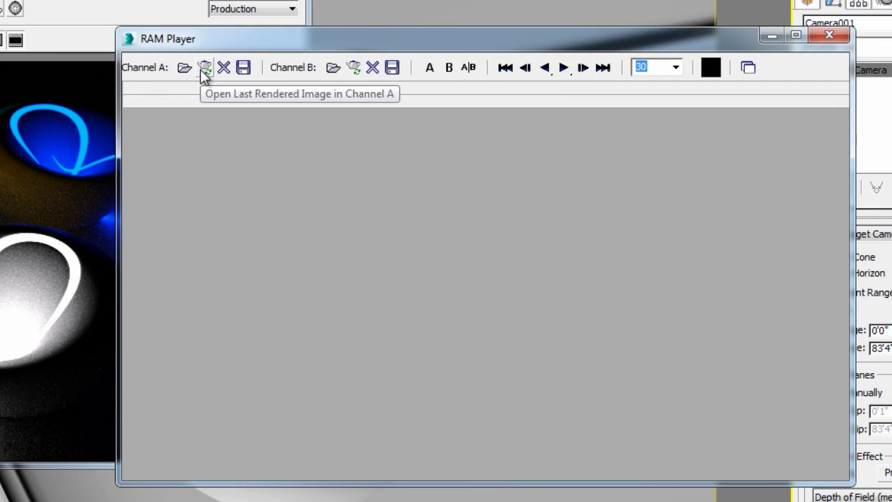
click(204, 67)
click(519, 347)
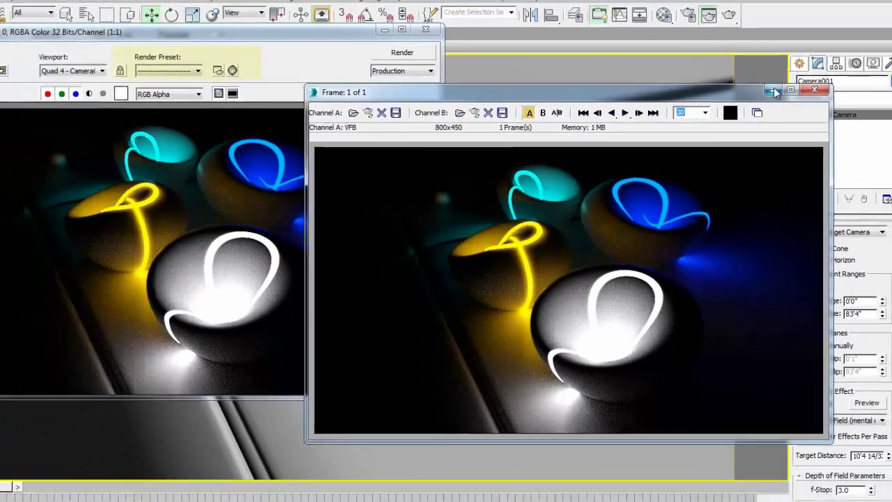
click(828, 35)
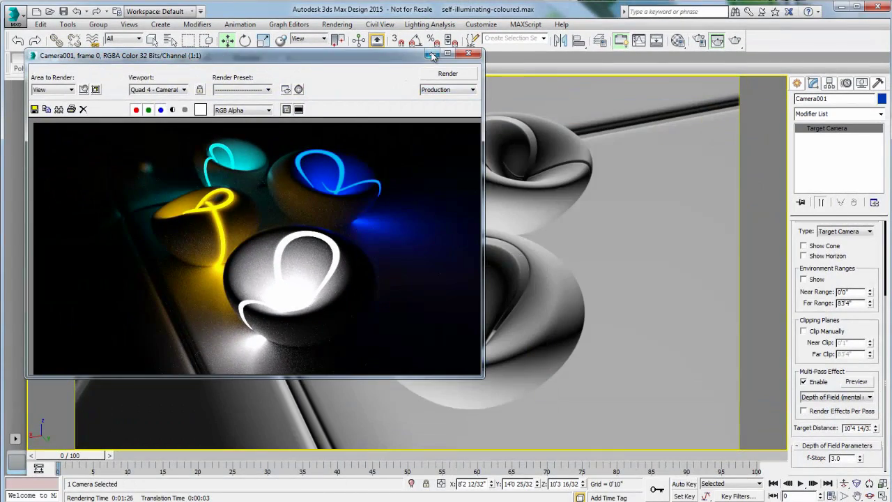
click(430, 54)
- Turn the ball glow sub-material's first self-illumination filter colour purple
click(678, 40)
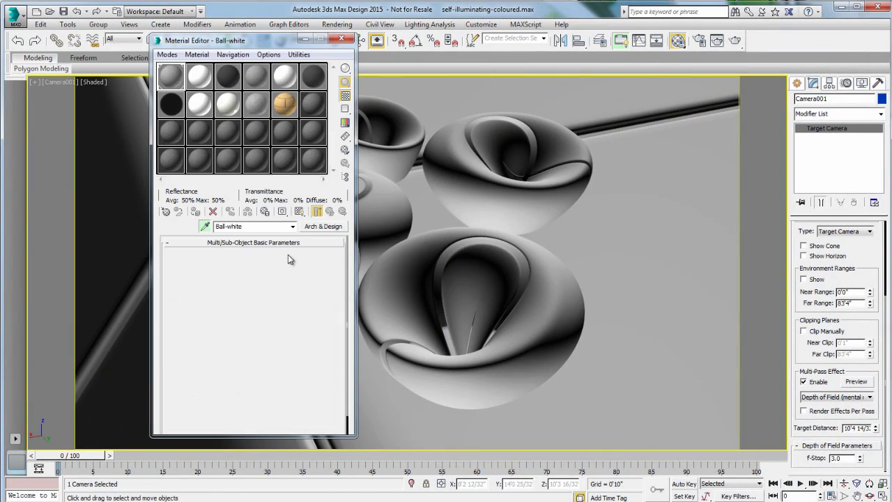
click(175, 299)
scroll(267, 373, down, 10)
click(277, 334)
drag(253, 117, 254, 80)
click(336, 127)
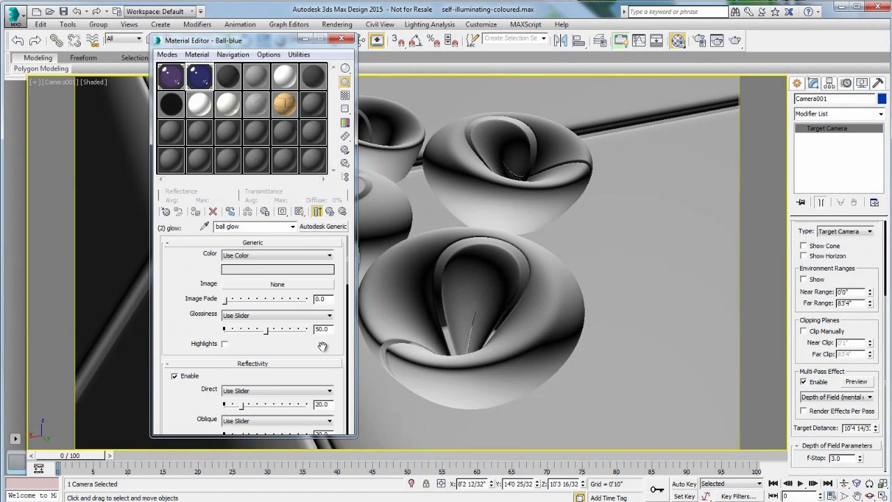
- Change the remaining glow filter colours to orange and magenta
scroll(267, 334, down, 5)
click(278, 364)
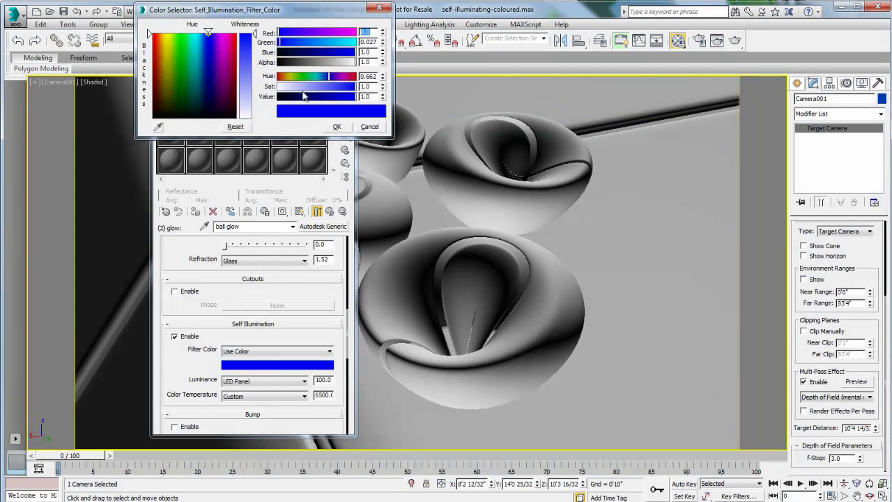
drag(195, 34, 159, 44)
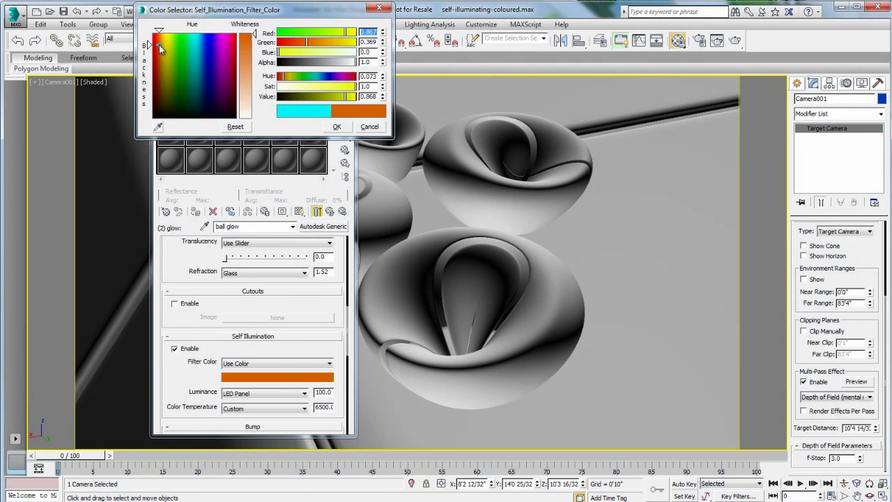
click(337, 127)
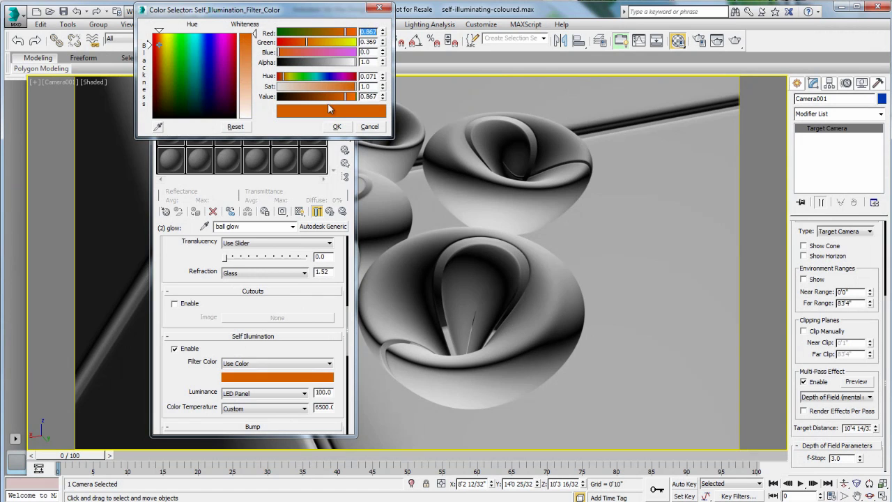
click(343, 81)
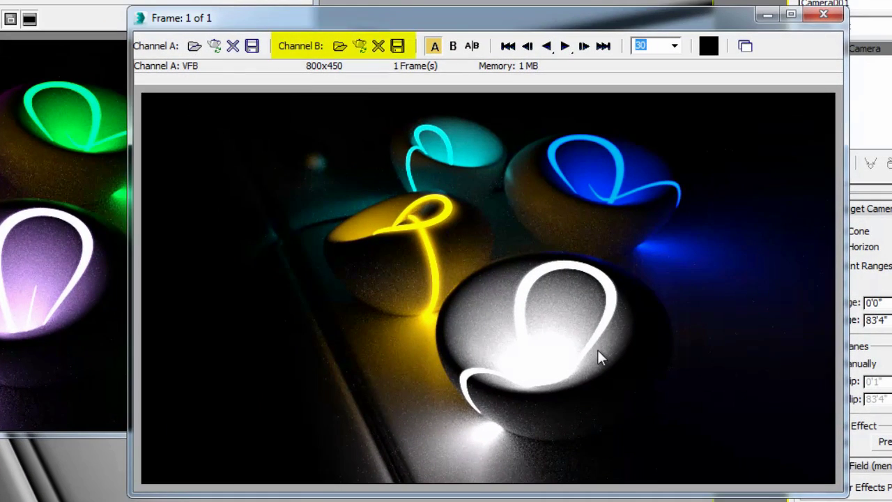
- Load the recoloured render into channel B, sweep the A/B split, and browse renderoutput for channel A
click(361, 49)
click(527, 343)
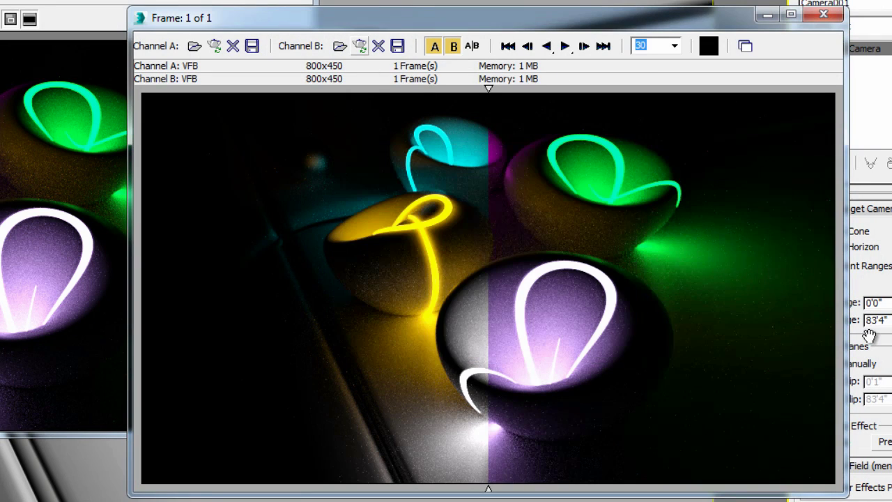
drag(492, 96, 108, 167)
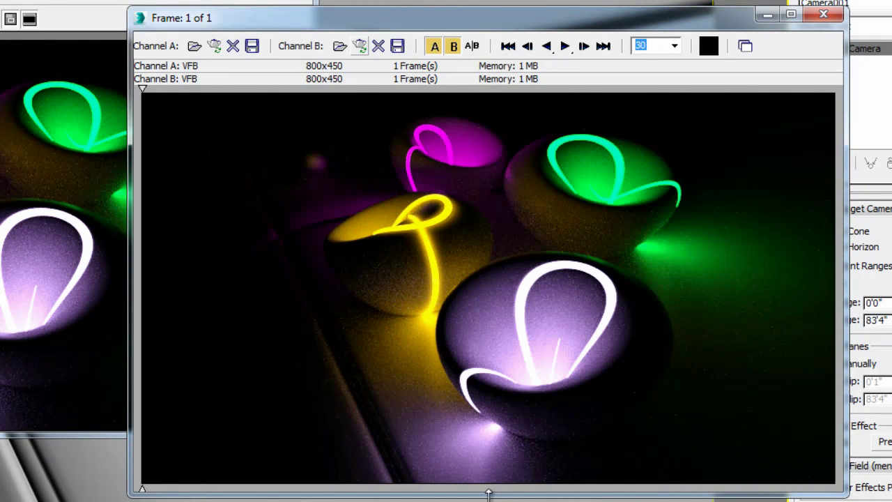
click(193, 51)
drag(781, 162, 786, 224)
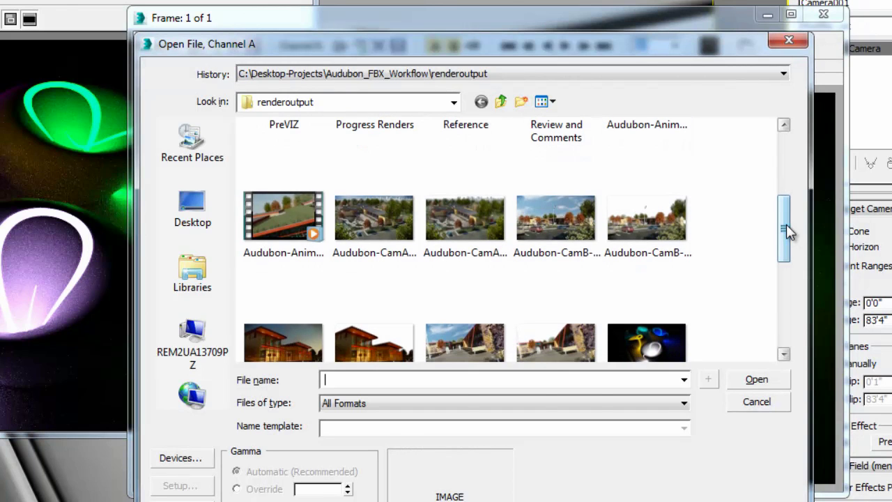
- Load Audubon-CamA-FINAL.jpg into channel A at 1280x720
click(363, 235)
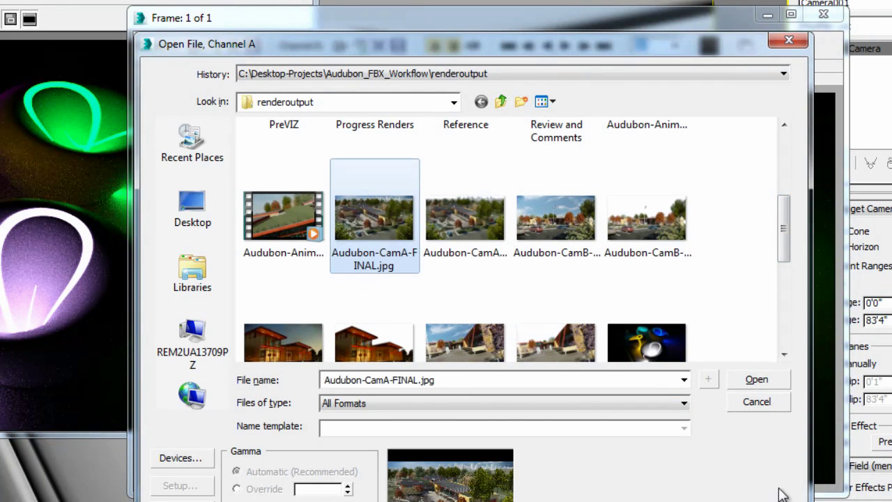
click(756, 379)
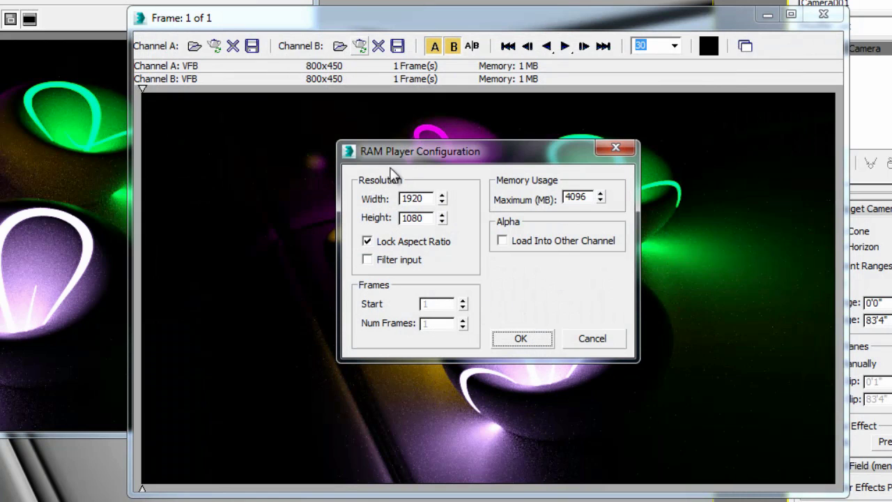
drag(427, 199, 373, 199)
text(12)
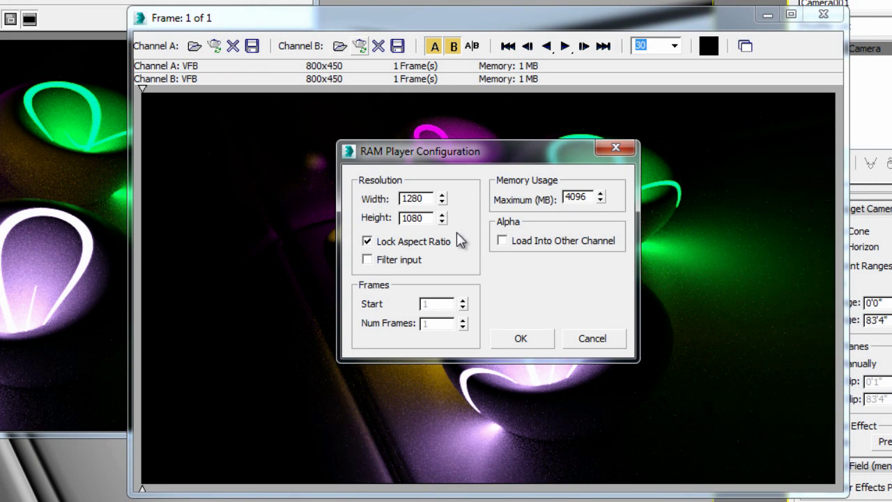
key(Tab)
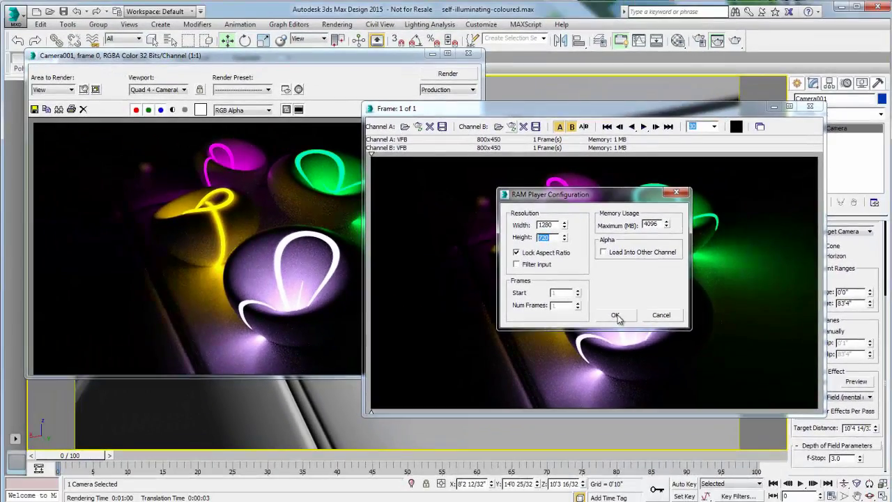
click(616, 316)
- Show channel A across the whole view and browse renderoutput for a channel B image
drag(690, 108, 382, 28)
drag(421, 72, 779, 68)
click(191, 43)
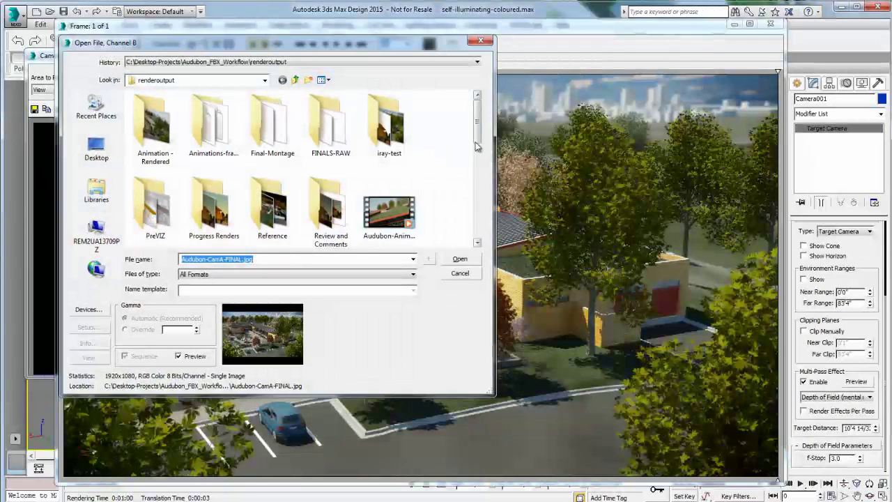
drag(478, 145, 479, 170)
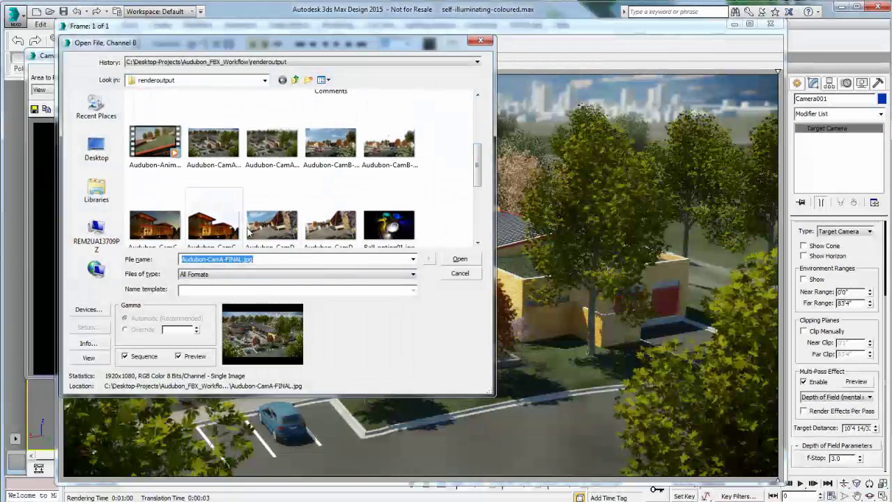
- Load Audubon-CamD-FINAL.jpg into channel B at 1280 wide and split-compare it against CamA
click(270, 225)
click(460, 258)
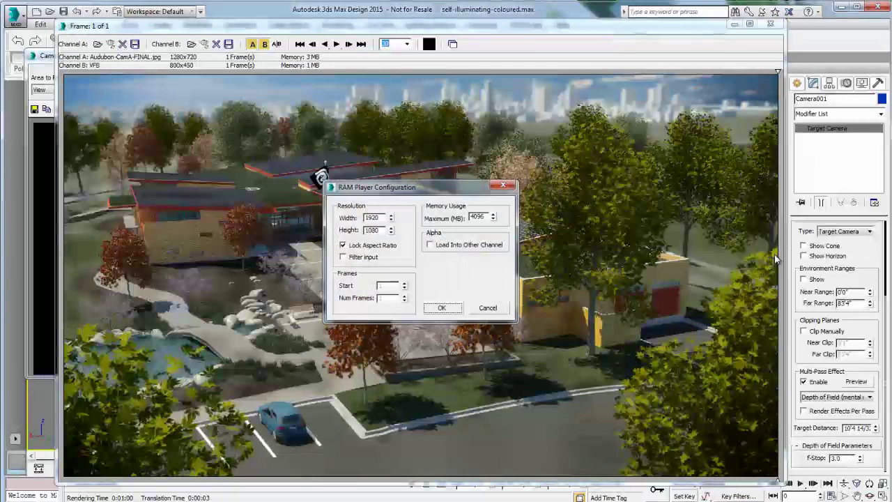
drag(382, 218, 346, 213)
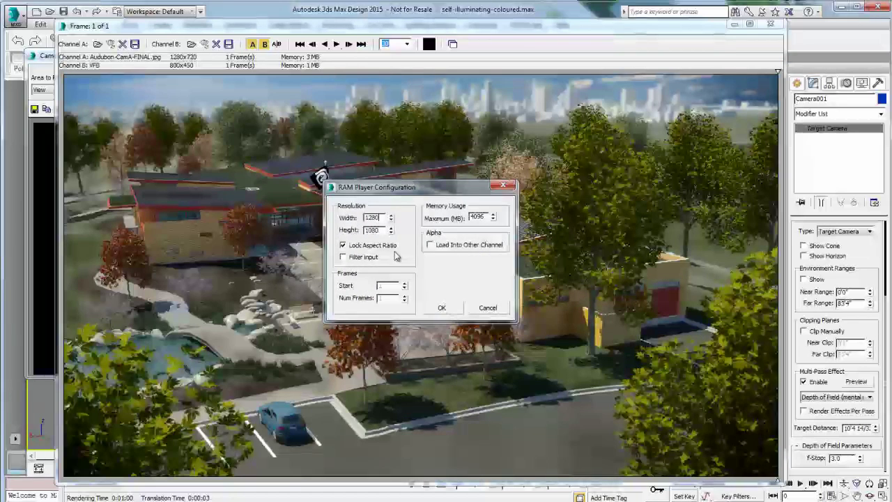
click(445, 309)
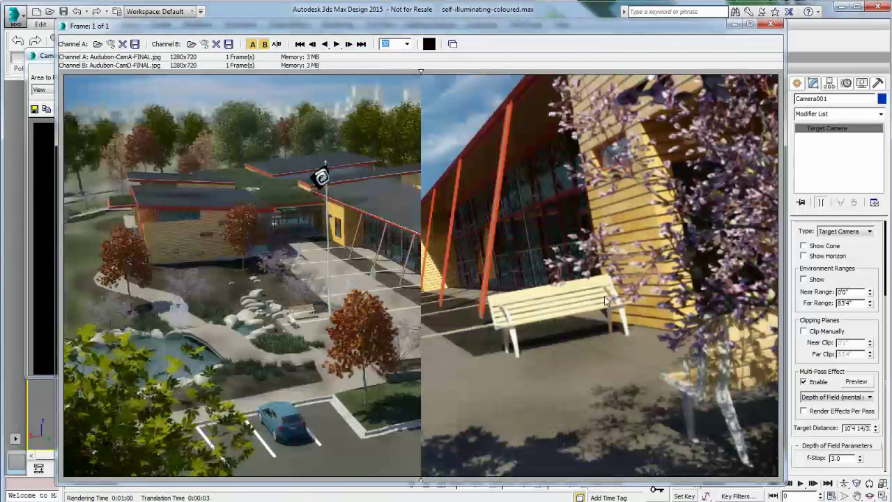
drag(420, 69, 393, 98)
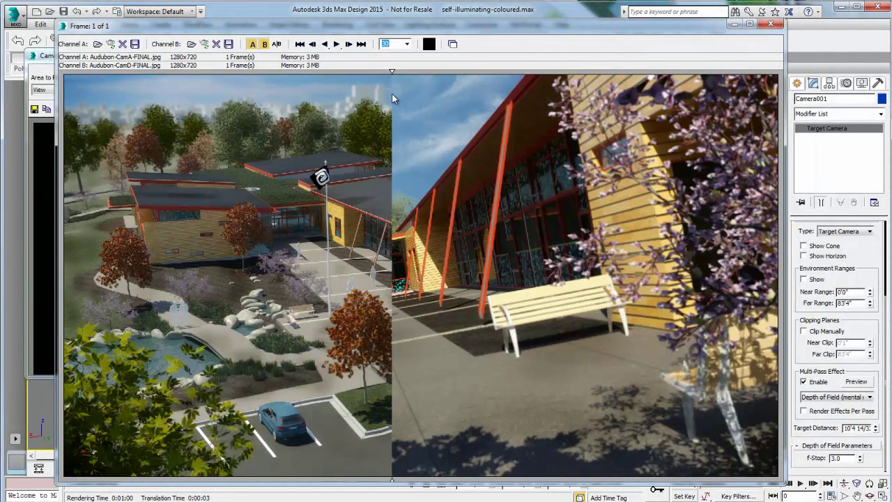
- Open camD_frontdoor_150f_0000.png from frames\camD as a channel B image sequence
click(191, 43)
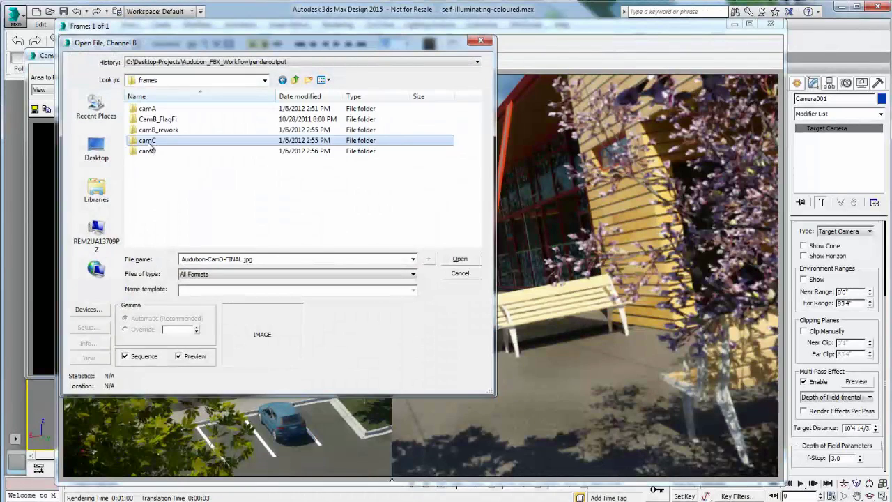
double_click(148, 147)
drag(478, 103, 473, 207)
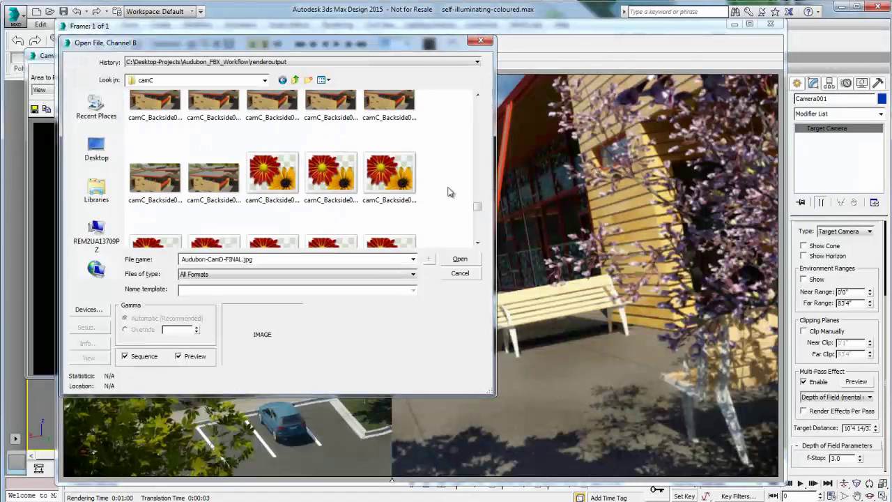
click(295, 80)
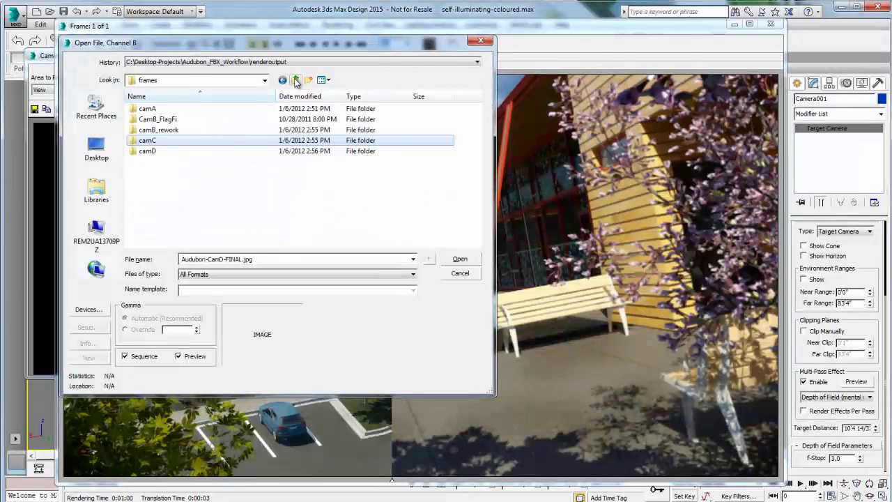
double_click(150, 152)
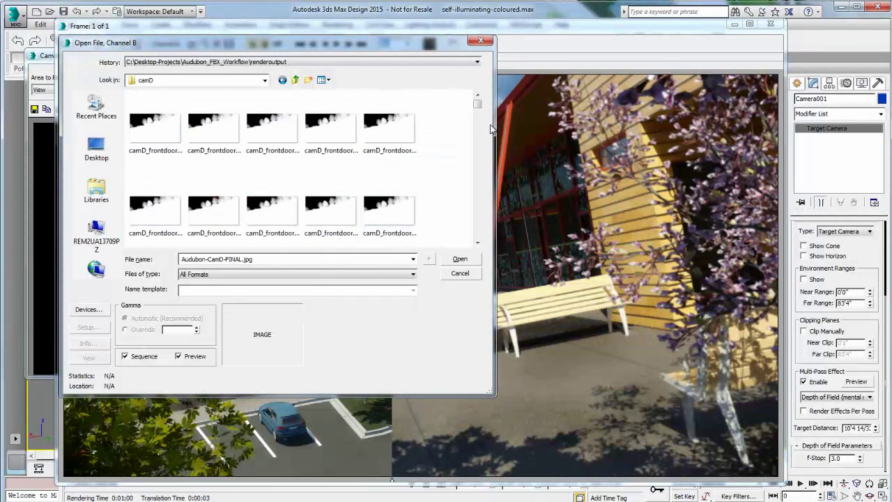
drag(481, 107, 481, 190)
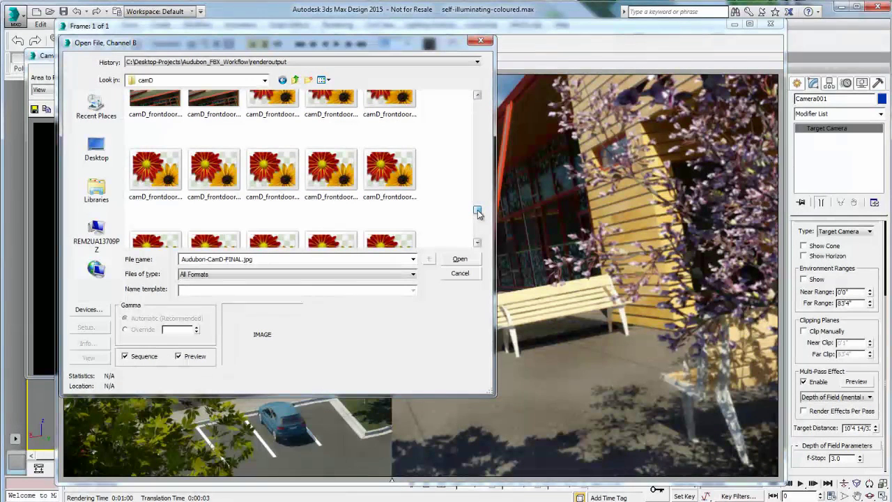
drag(478, 213, 477, 202)
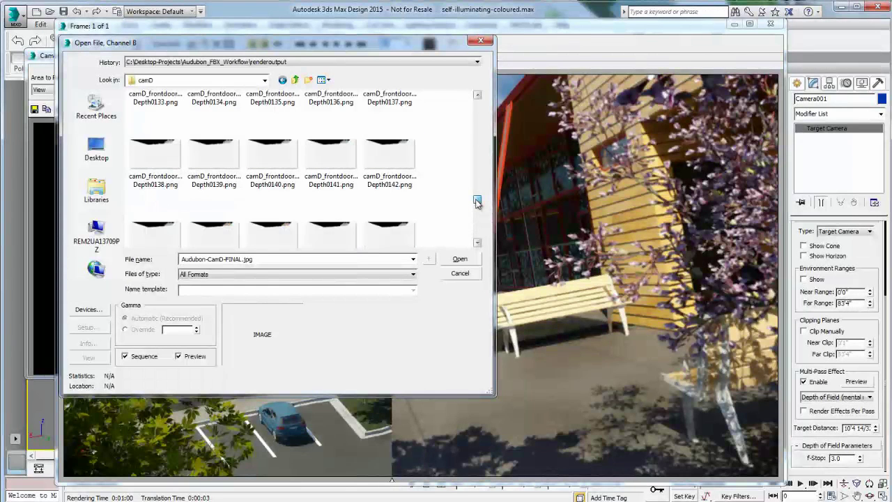
click(476, 243)
click(331, 234)
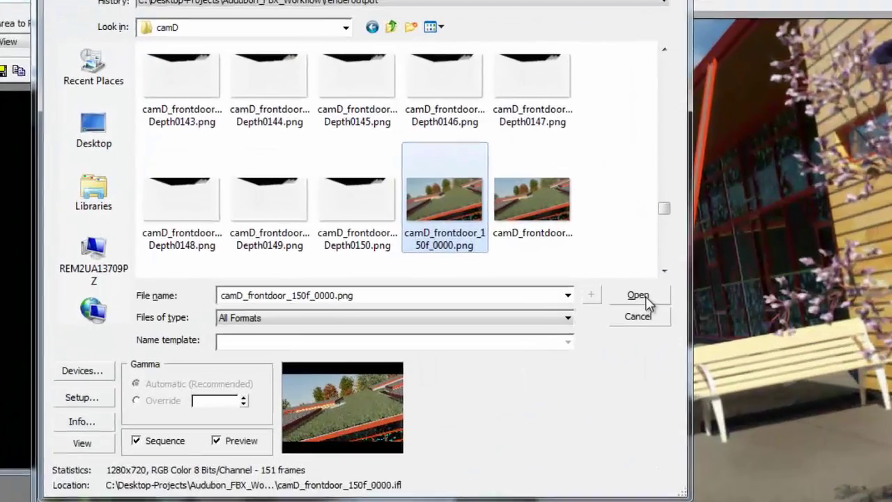
click(461, 260)
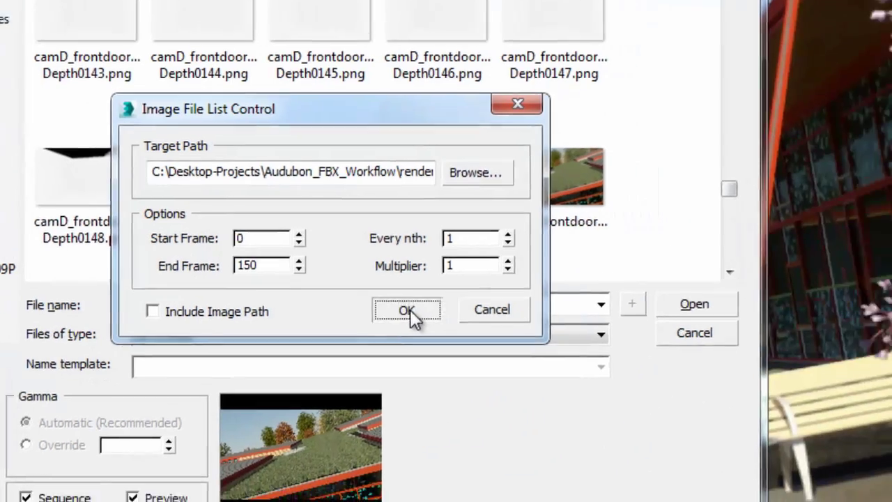
- Accept the 0–150 frame range and load all 151 camD front-door frames at 1280x720
click(524, 337)
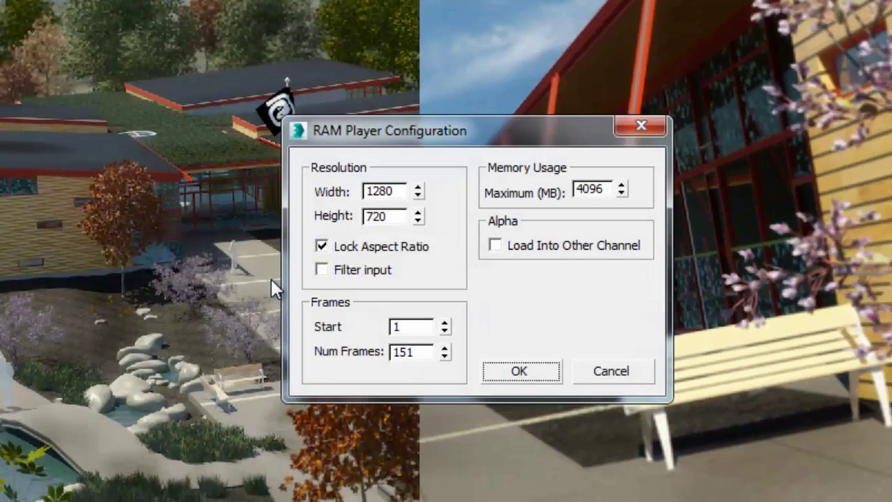
click(524, 371)
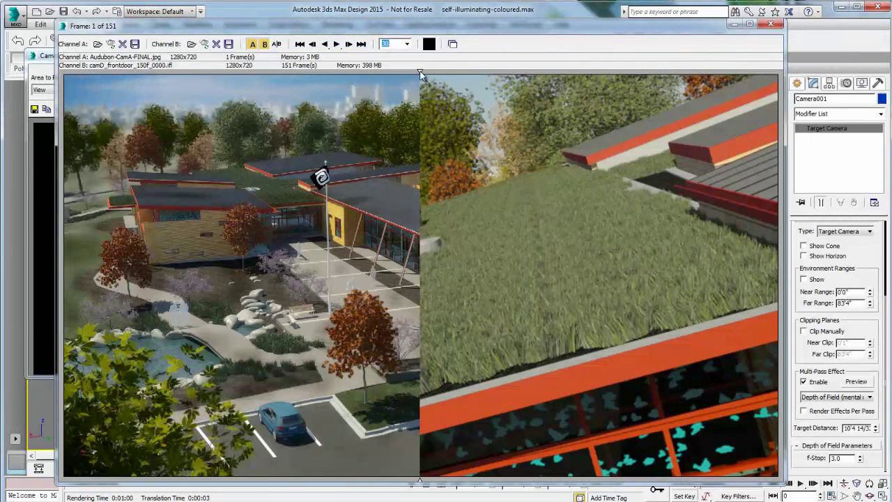
- Sweep the A/B divider to show the CamA still, then the sequence, and start channel B playback
drag(421, 73, 767, 73)
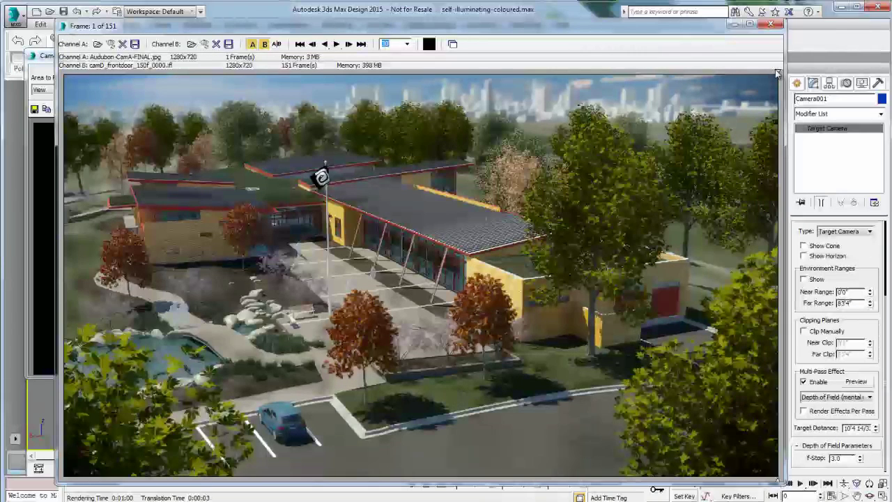
drag(778, 74, 77, 83)
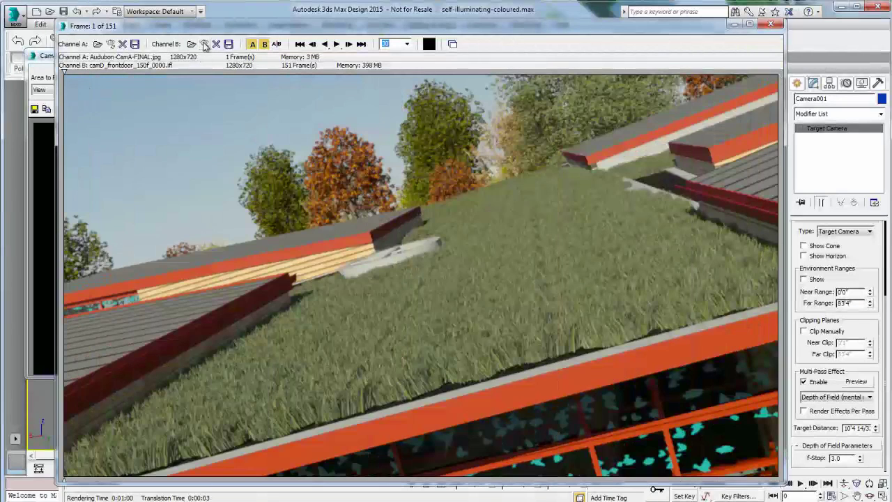
click(337, 44)
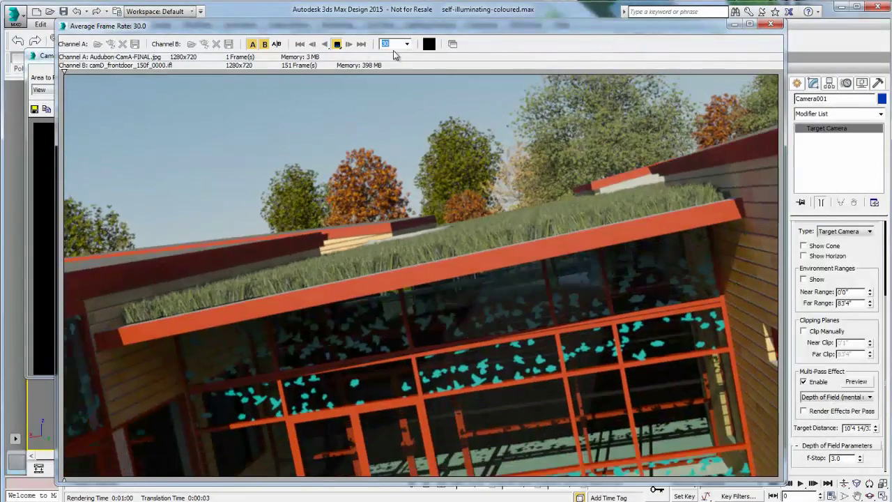
- Stop playback at frame 83 and set the divider to split the aerial still and the close-up
click(337, 44)
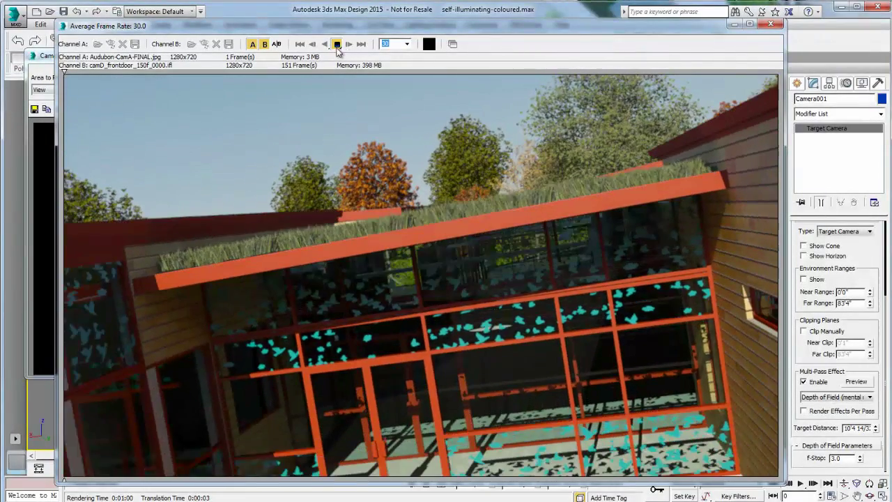
drag(65, 74, 790, 82)
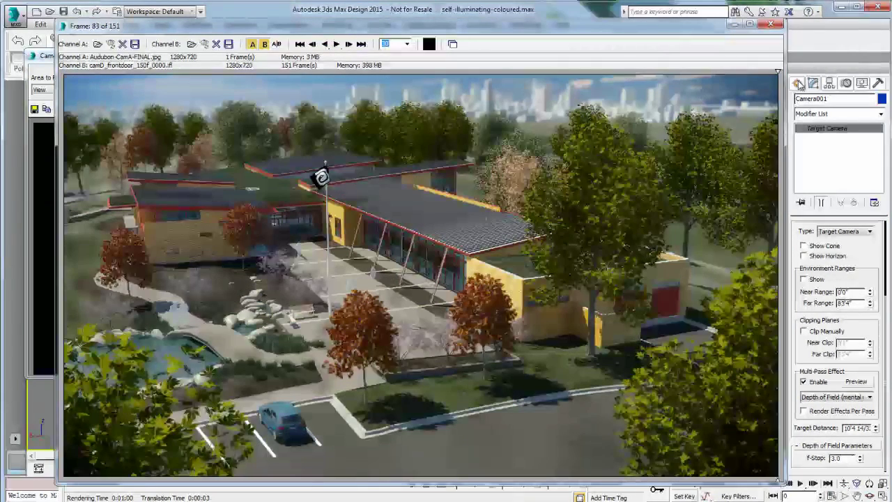
drag(781, 84, 421, 92)
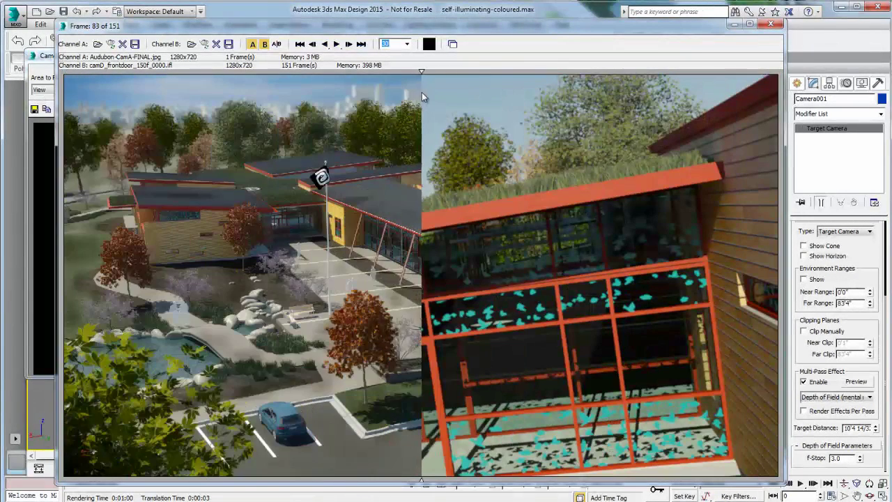
- Resume playback, stop at frame 127, and close channel B to unload the camD sequence
click(337, 44)
click(336, 44)
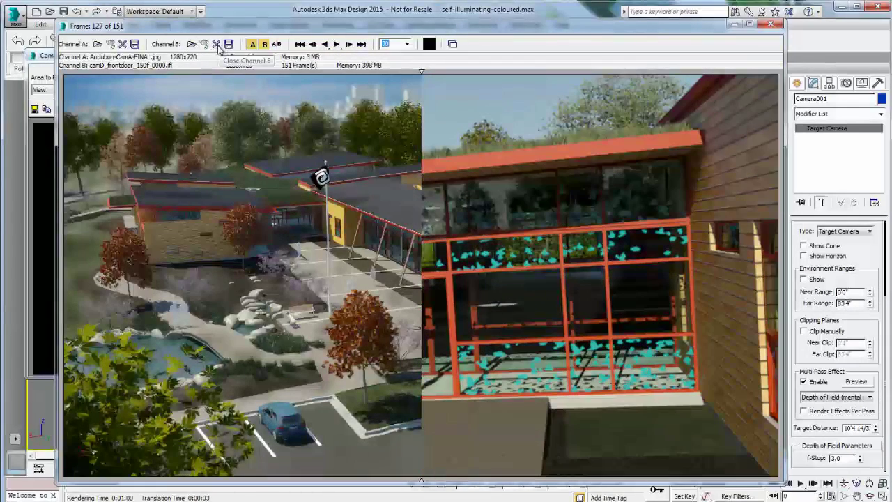
click(217, 44)
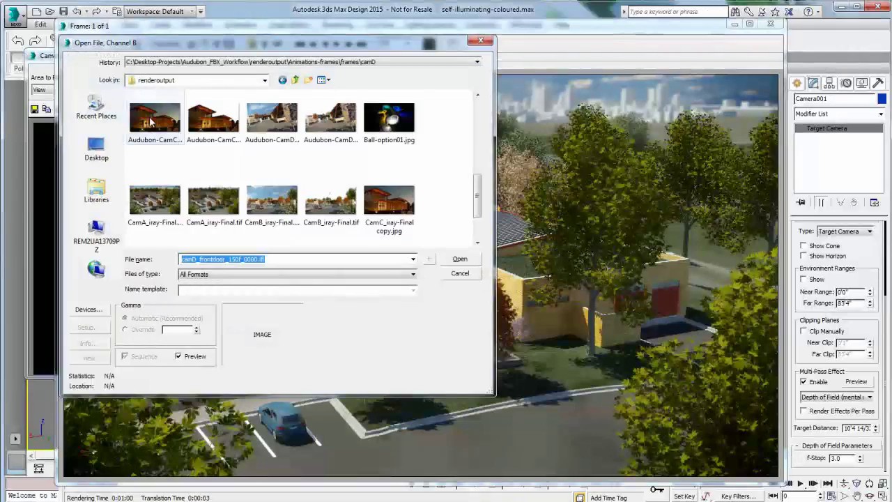
- Open Audubon-CamC-FINAL.jpg into channel B at 1280x720
click(154, 129)
click(461, 260)
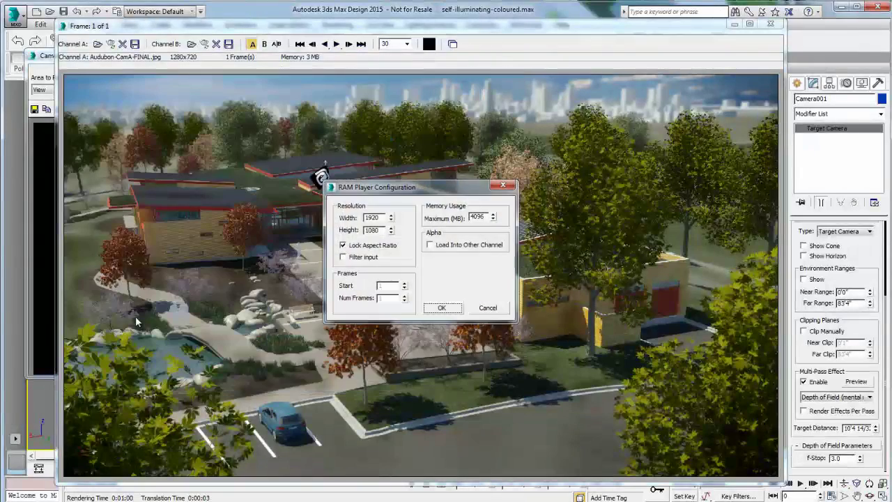
click(441, 307)
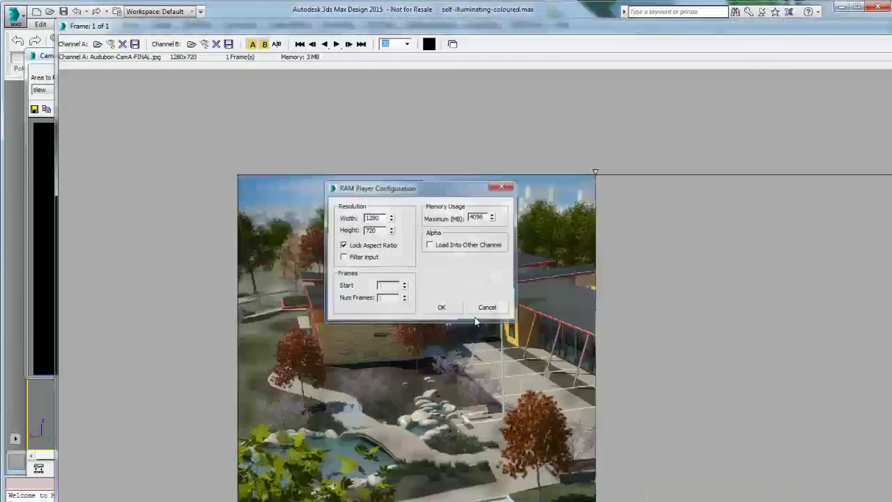